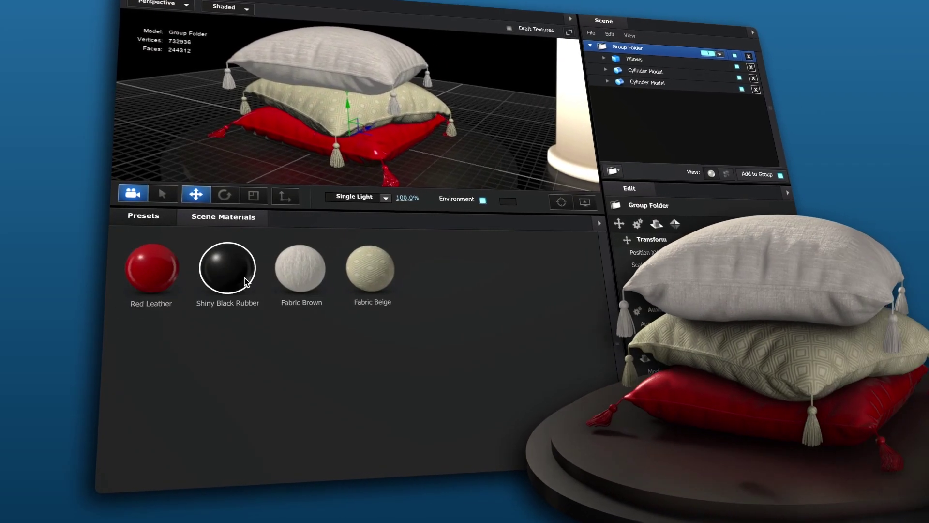
Start saving Fabric Beige as a material preset, then open the pillow scene in Scene Setup.
{"action": "right_click", "coordinate": [366, 274]}
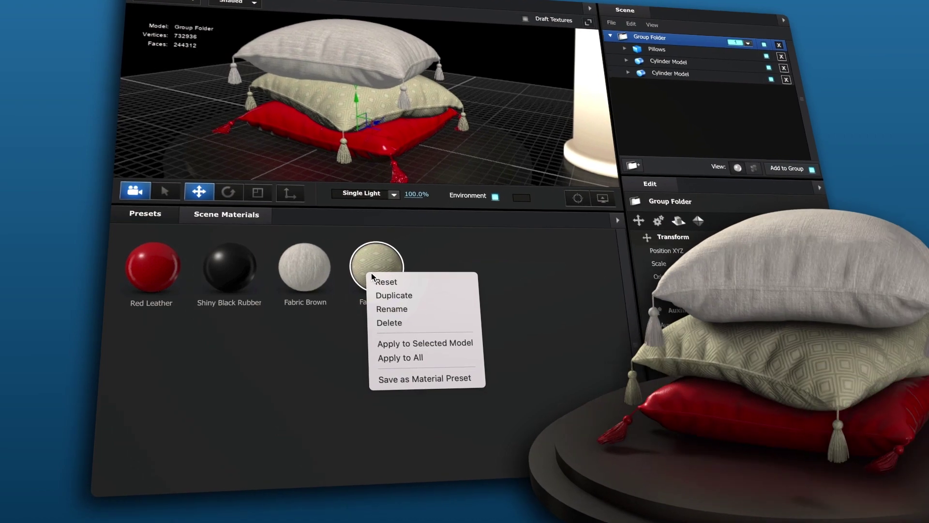
{"action": "left_click", "coordinate": [445, 379]}
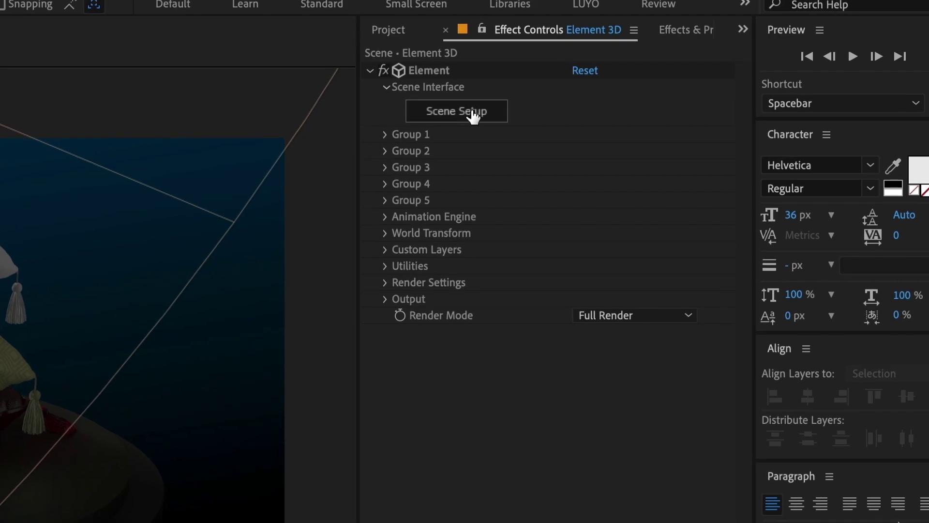
{"action": "left_click", "coordinate": [472, 113]}
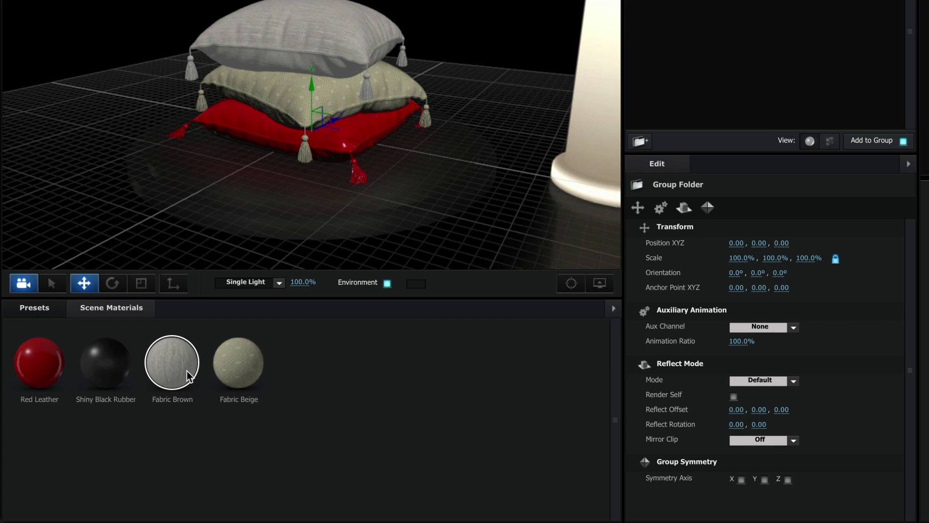
{"action": "right_click", "coordinate": [231, 369]}
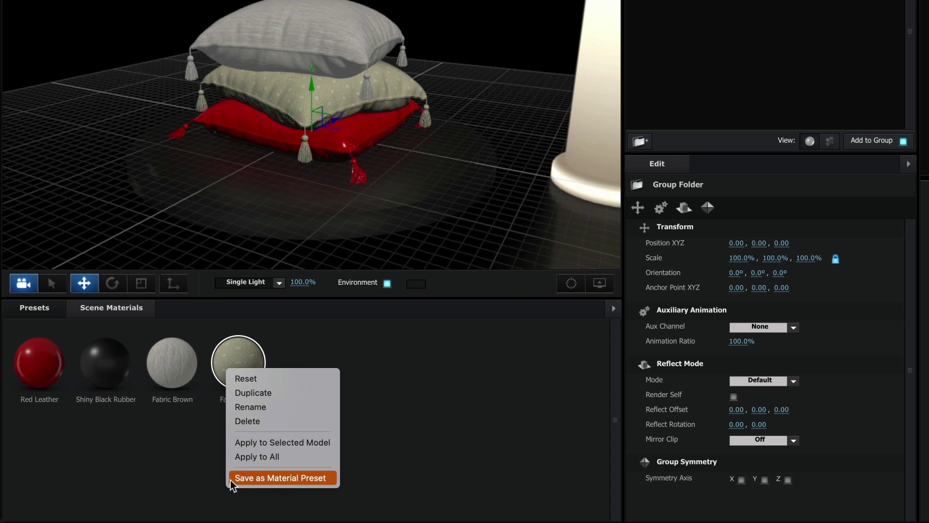
{"action": "left_click", "coordinate": [281, 478]}
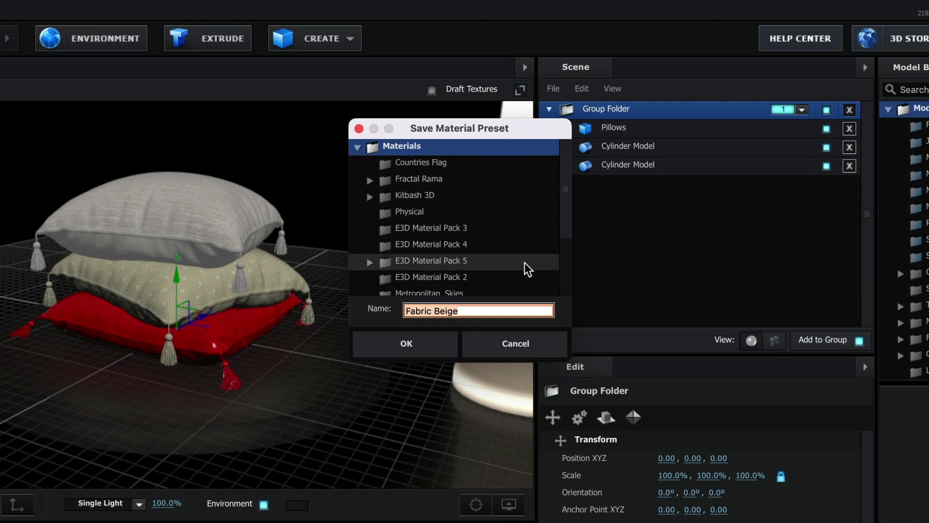
{"action": "left_click_drag", "start_coordinate": [563, 189], "coordinate": [576, 175]}
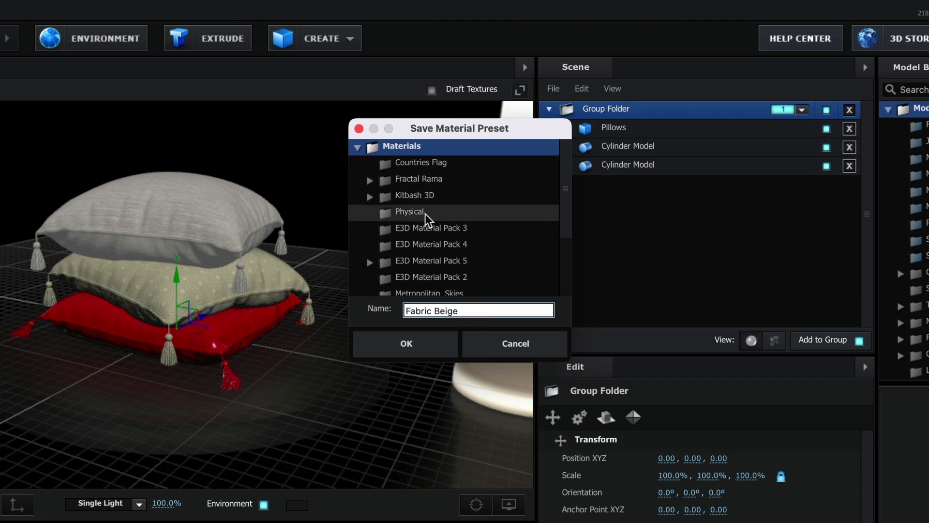
{"action": "left_click_drag", "start_coordinate": [564, 185], "coordinate": [568, 248]}
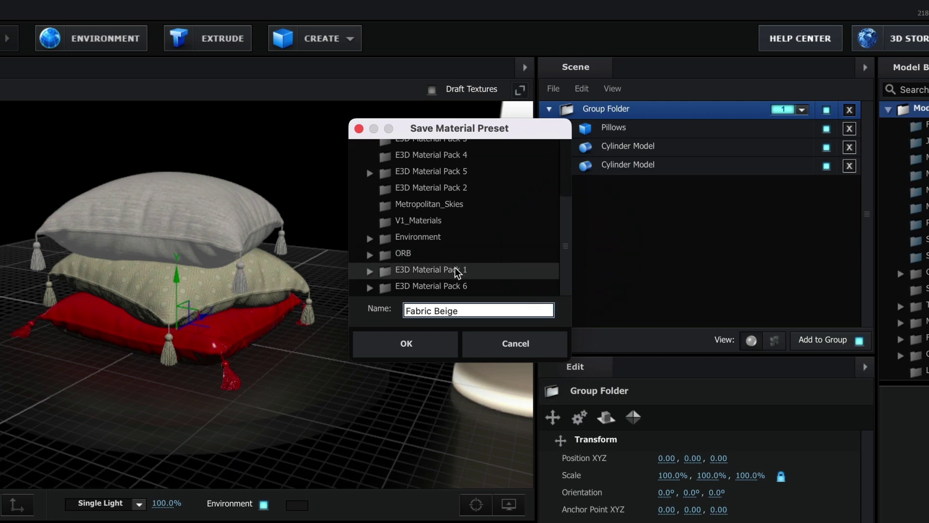
{"action": "left_click", "coordinate": [500, 338]}
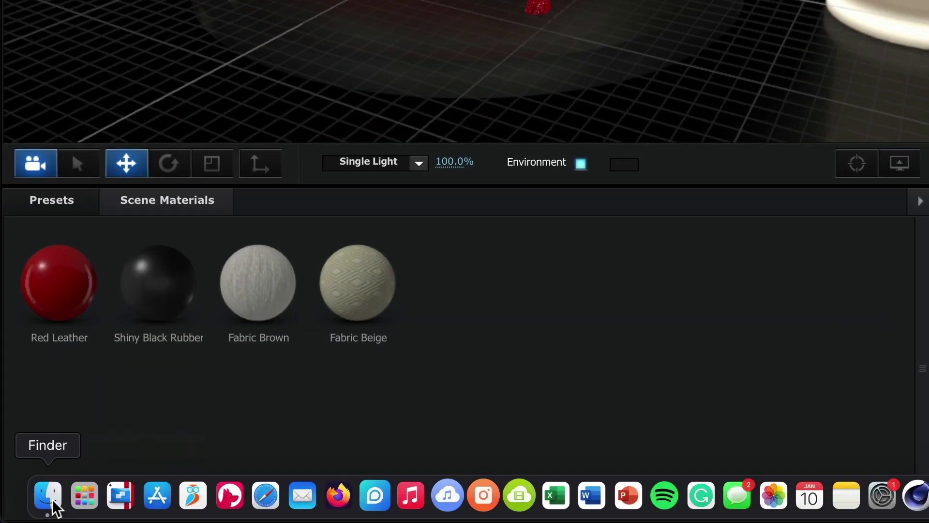
Browse in Finder to Documents > VideoCopilot > Materials.
{"action": "left_click", "coordinate": [49, 495]}
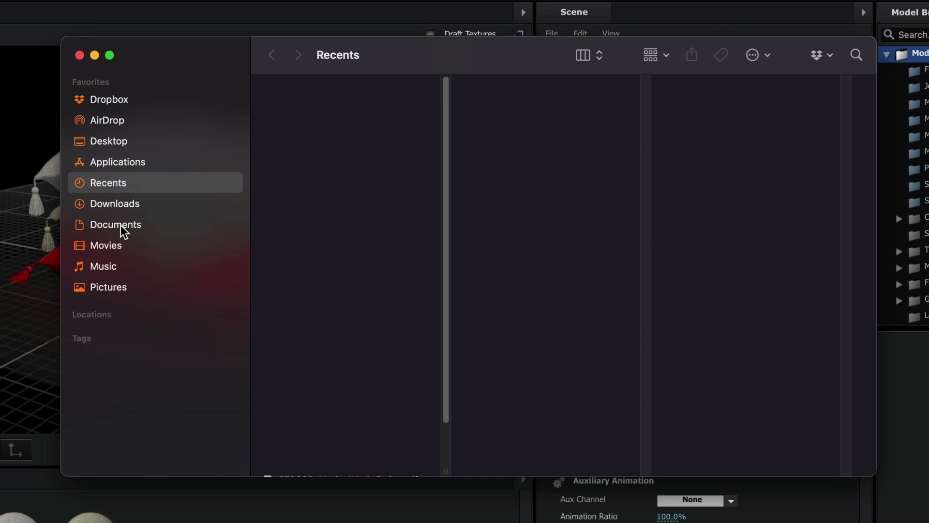
{"action": "left_click", "coordinate": [120, 225]}
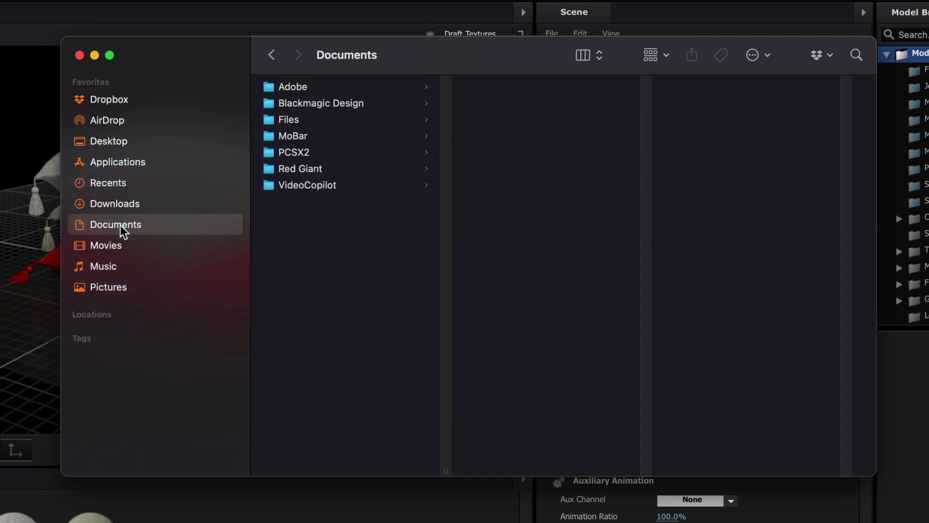
{"action": "left_click", "coordinate": [295, 185]}
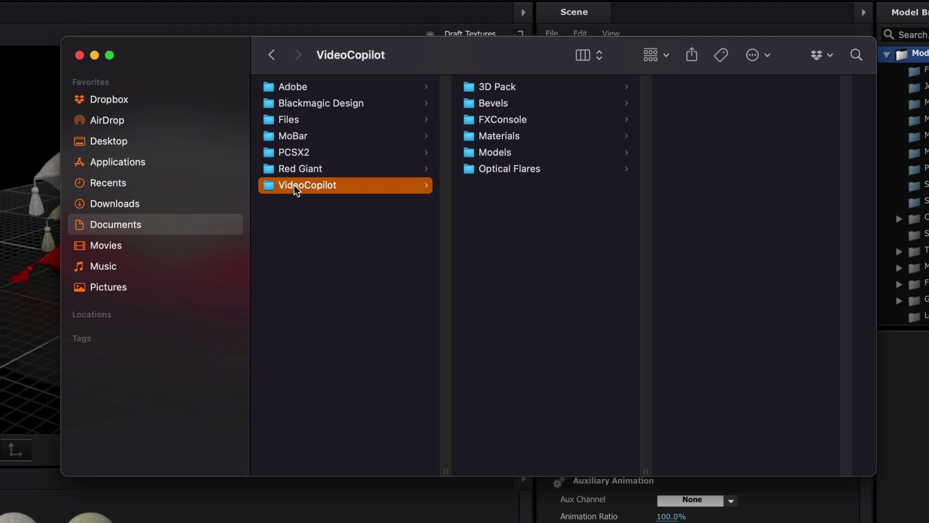
{"action": "left_click", "coordinate": [507, 138]}
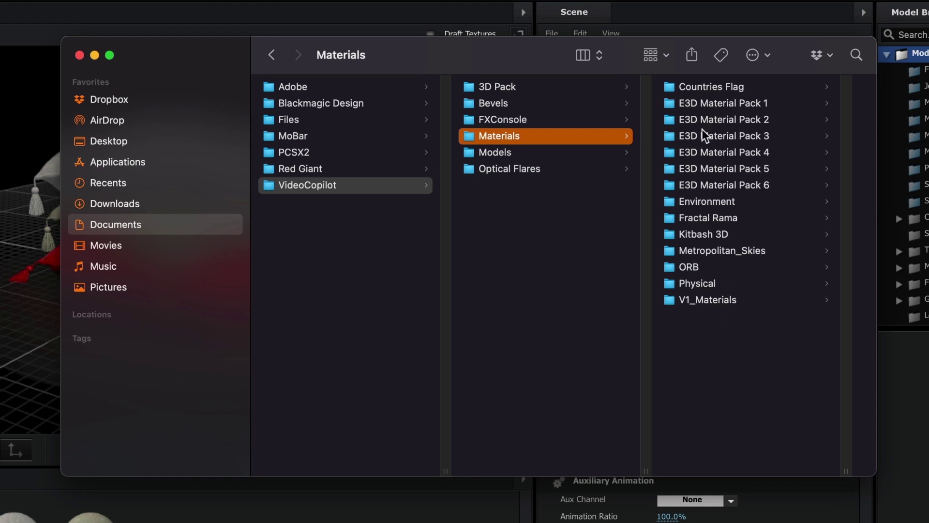
Create a new folder named Tutos inside Materials.
{"action": "right_click", "coordinate": [705, 331]}
{"action": "left_click", "coordinate": [718, 338]}
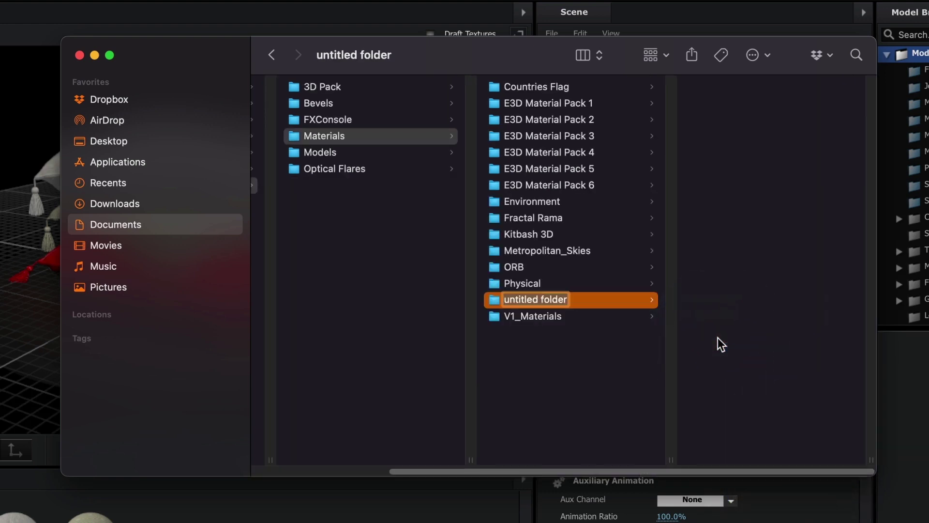
{"action": "type", "text": "Tutos"}
{"action": "key", "text": "Return"}
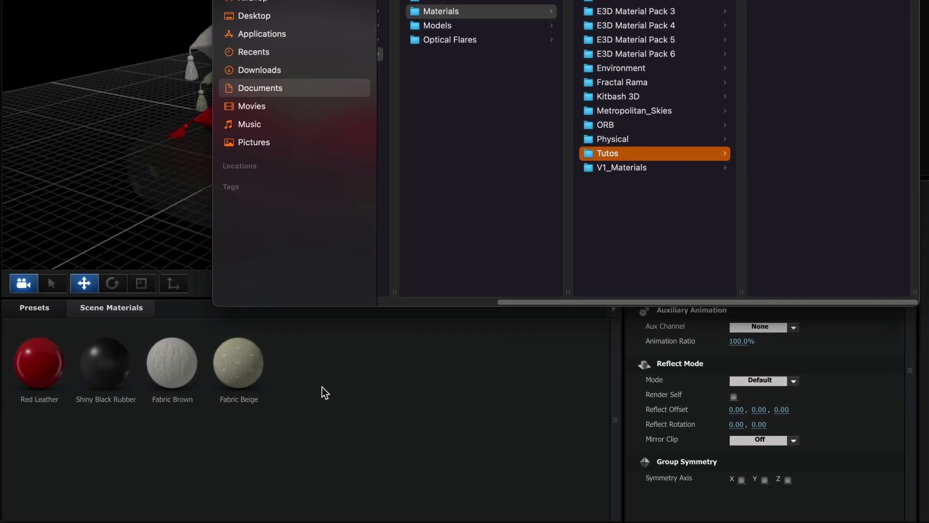
Back in Element 3D, save Fabric Beige as a material preset in the Tutos folder.
{"action": "left_click", "coordinate": [322, 387]}
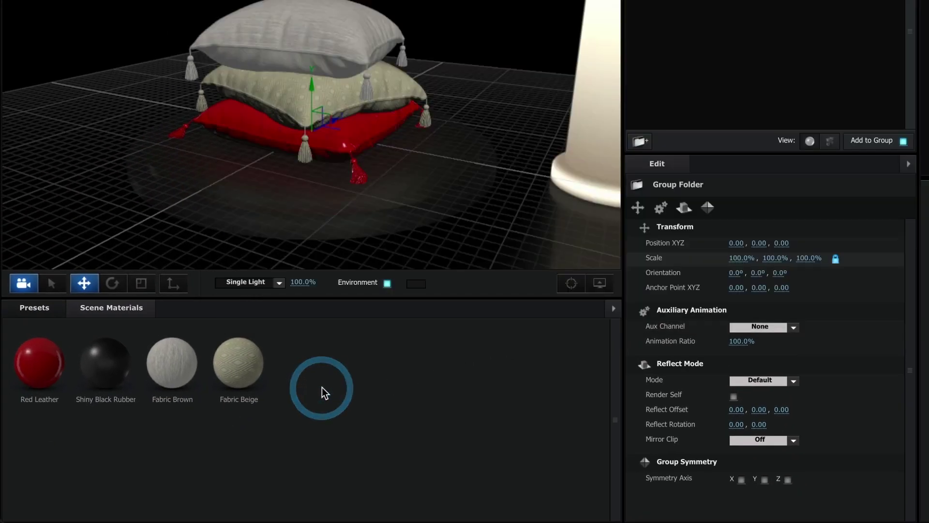
{"action": "right_click", "coordinate": [233, 377]}
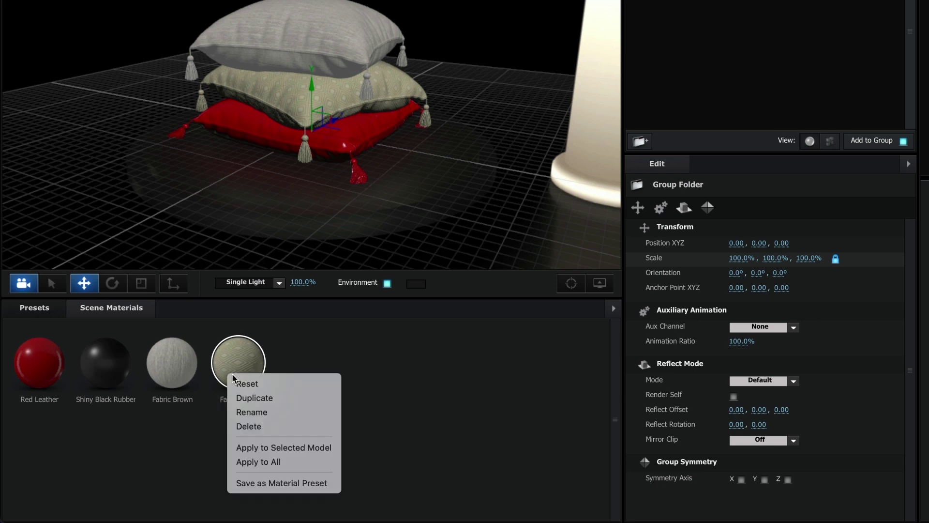
{"action": "left_click", "coordinate": [277, 483]}
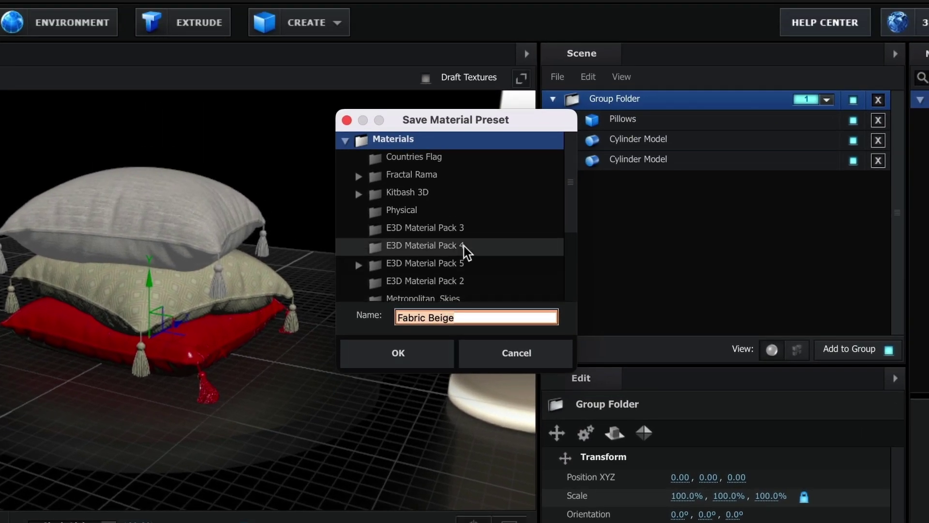
{"action": "left_click_drag", "start_coordinate": [571, 180], "coordinate": [571, 244]}
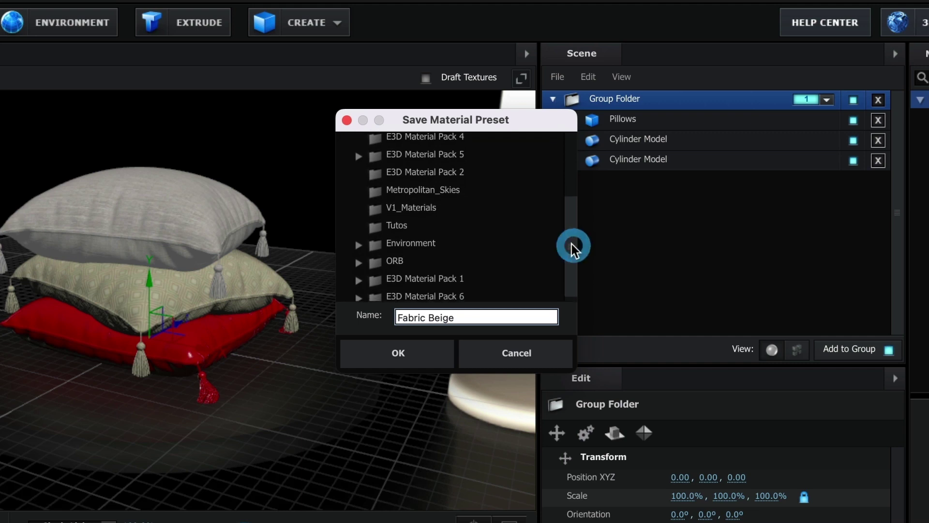
{"action": "left_click", "coordinate": [392, 226]}
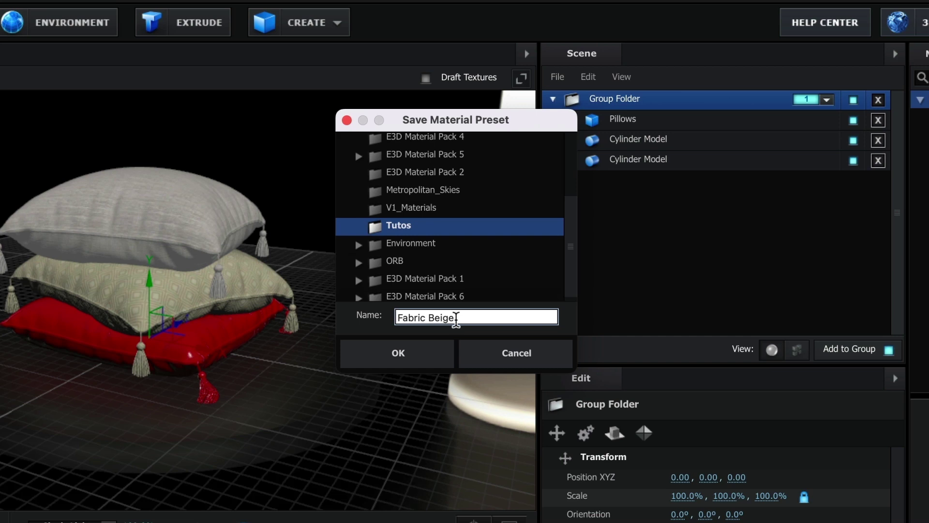
{"action": "left_click", "coordinate": [414, 353]}
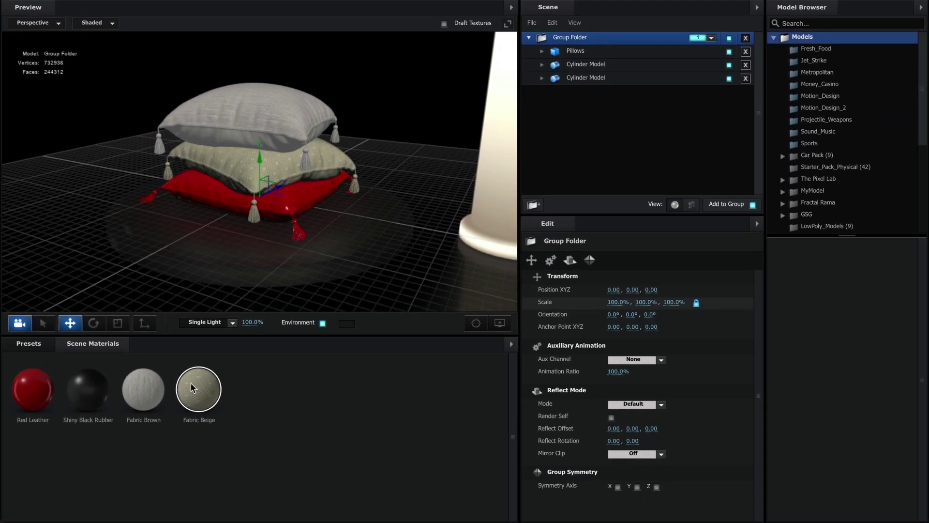
Save the Fabric Brown material as a preset in the Tutos folder.
{"action": "left_click", "coordinate": [147, 392]}
{"action": "right_click", "coordinate": [147, 393]}
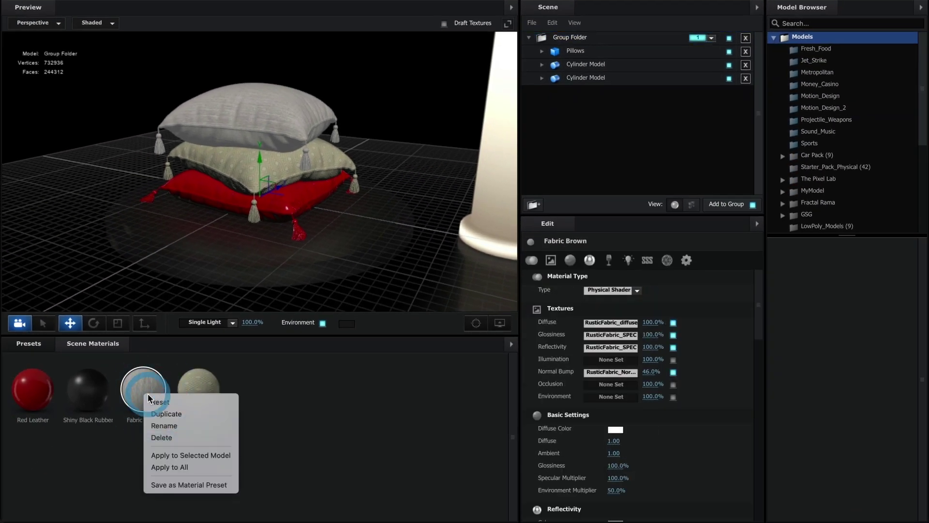
{"action": "left_click", "coordinate": [167, 485]}
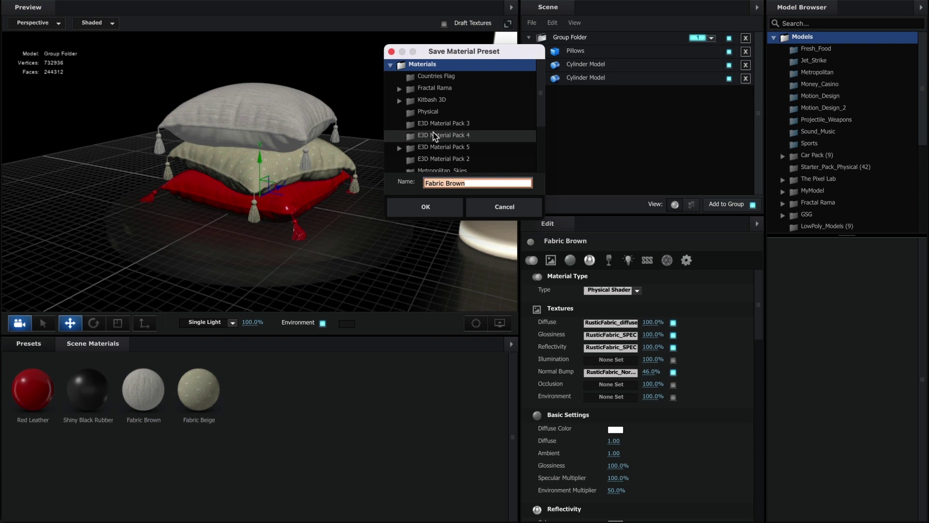
{"action": "left_click_drag", "start_coordinate": [539, 94], "coordinate": [543, 124]}
{"action": "left_click", "coordinate": [458, 141]}
{"action": "left_click", "coordinate": [421, 207]}
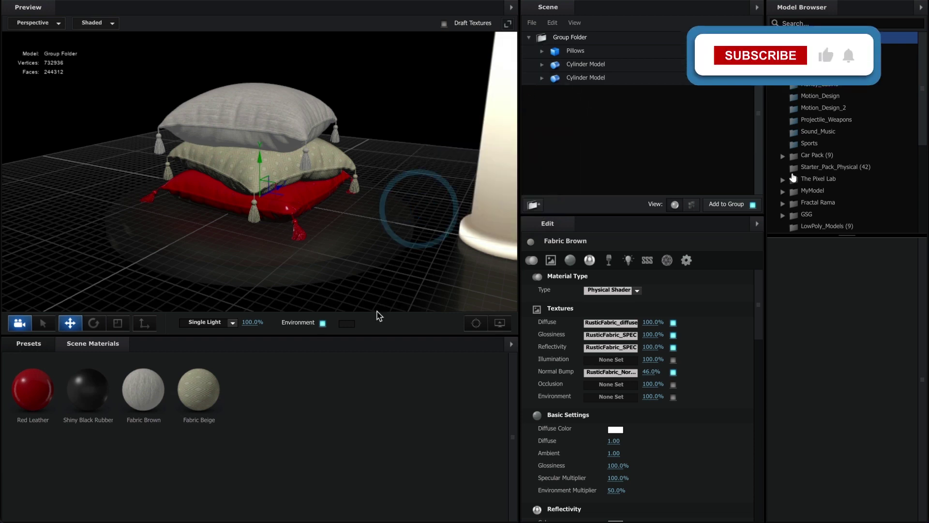
Save the Shiny Black Rubber material as a preset in the Tutos folder.
{"action": "left_click", "coordinate": [85, 397]}
{"action": "right_click", "coordinate": [84, 397]}
{"action": "left_click", "coordinate": [170, 484]}
{"action": "scroll", "coordinate": [459, 121], "scroll_direction": "down", "scroll_amount": 5}
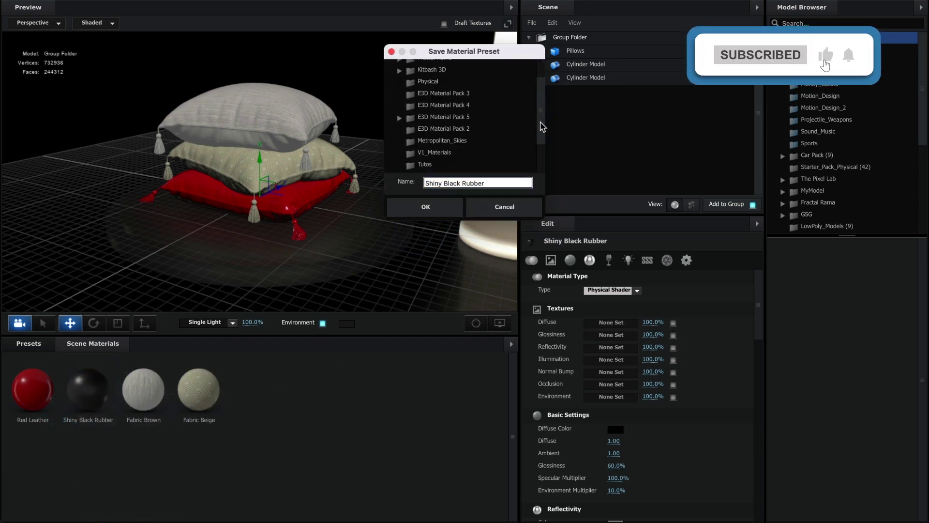
{"action": "left_click", "coordinate": [426, 118]}
{"action": "left_click", "coordinate": [438, 207]}
Save the Red Leather material as a preset in the Tutos folder.
{"action": "left_click", "coordinate": [32, 389]}
{"action": "right_click", "coordinate": [33, 389]}
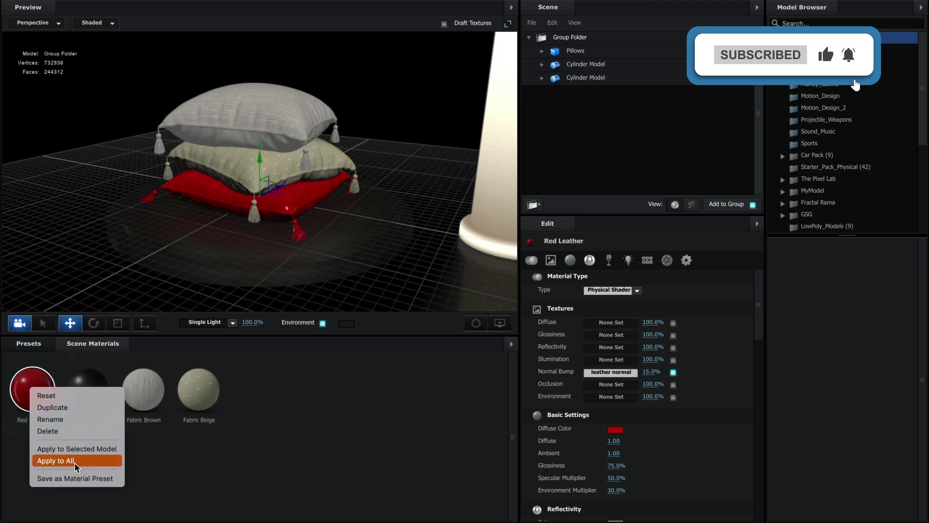
{"action": "left_click", "coordinate": [78, 478]}
{"action": "scroll", "coordinate": [460, 121], "scroll_direction": "down", "scroll_amount": 5}
{"action": "left_click", "coordinate": [438, 118]}
{"action": "left_click", "coordinate": [426, 206]}
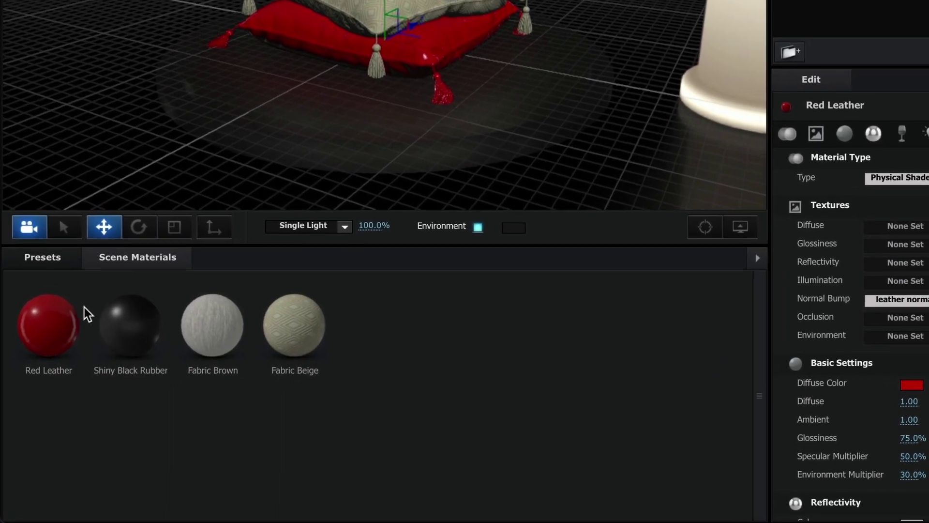
Switch to the Presets tab to show the Materials preset folder tree.
{"action": "left_click", "coordinate": [48, 258]}
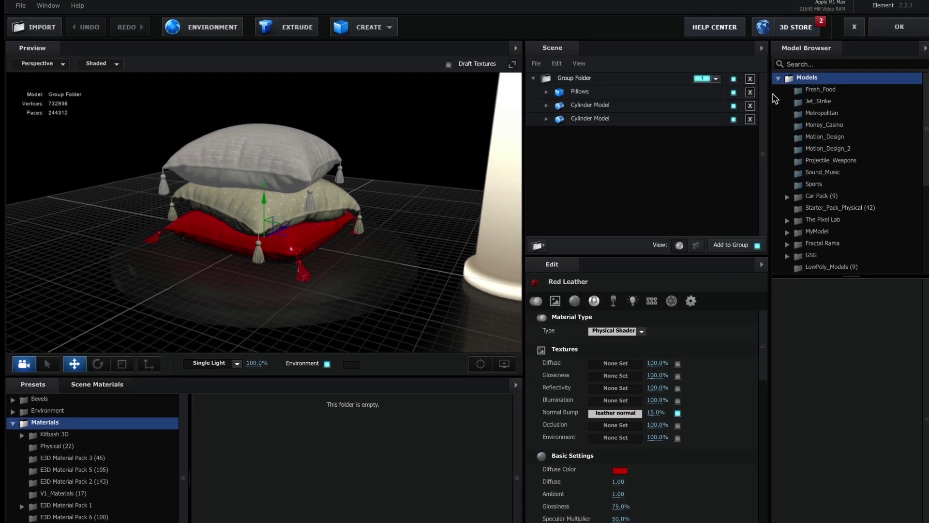
Close and reopen Scene Setup, then view the four presets in the Tutos folder.
{"action": "left_click", "coordinate": [897, 27]}
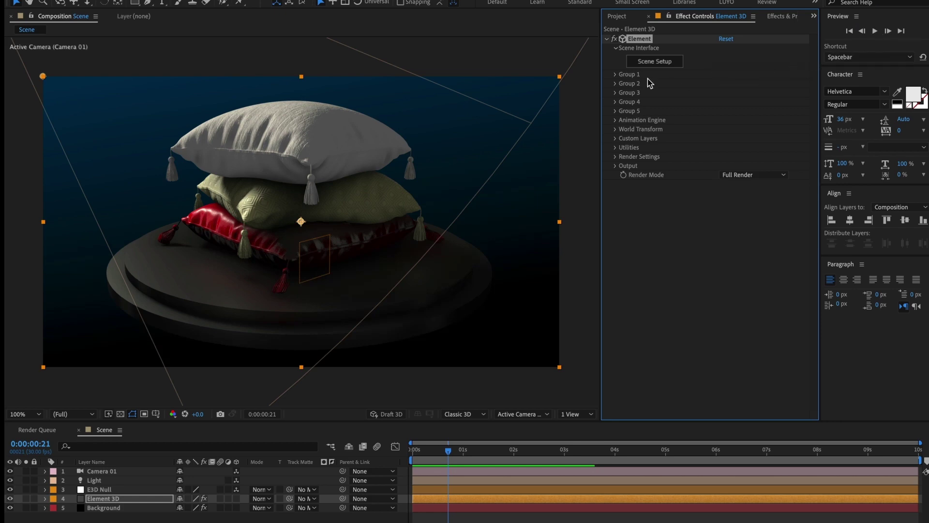
{"action": "left_click", "coordinate": [654, 63]}
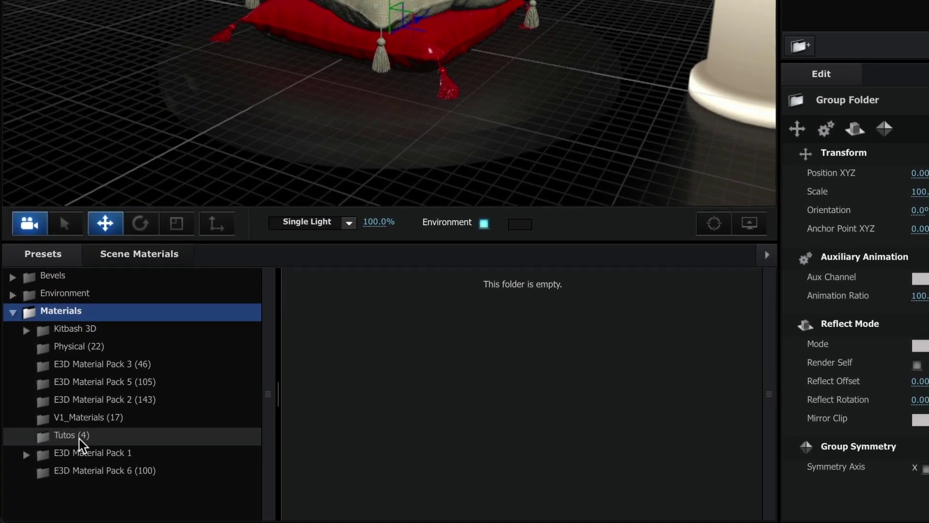
{"action": "left_click", "coordinate": [79, 438]}
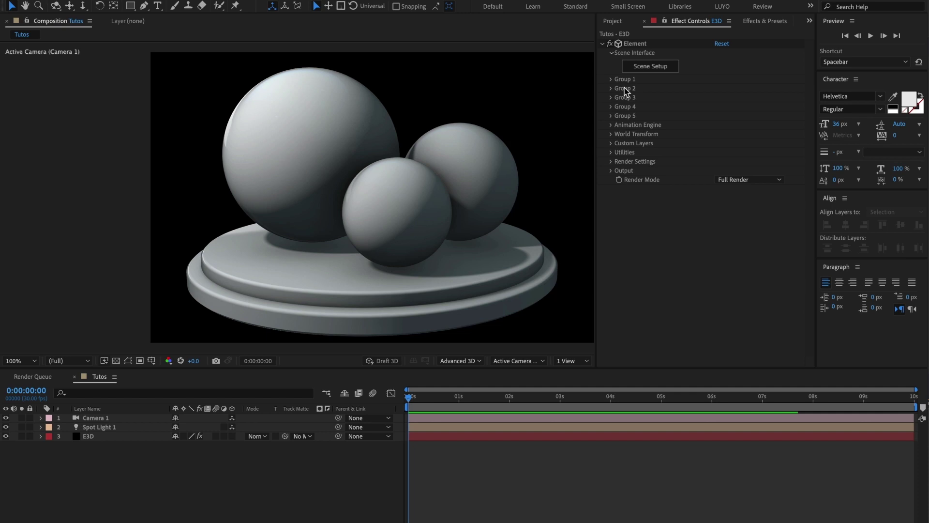
Open Scene Setup from the Element effect of the Tutos spheres composition.
{"action": "left_click", "coordinate": [647, 67]}
{"action": "left_click", "coordinate": [646, 68]}
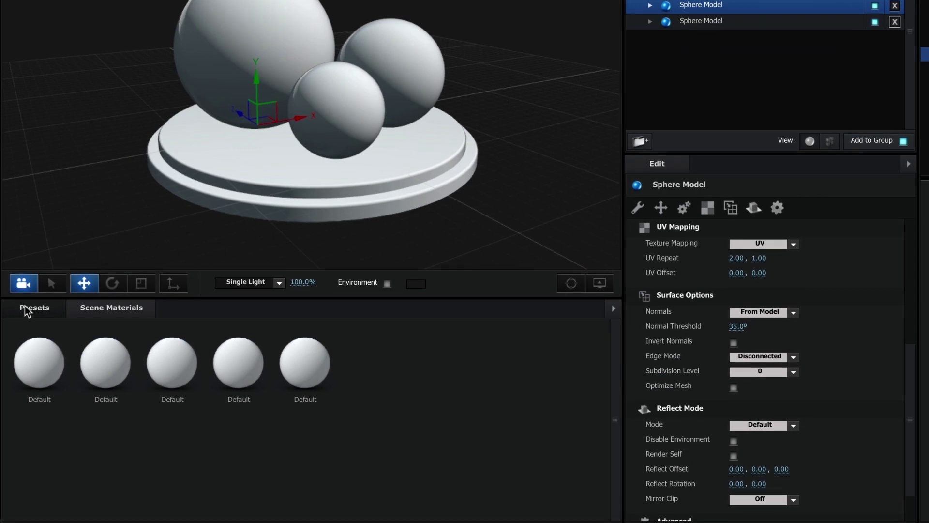
From Presets > Materials > Tutos, give the platform top and rim Shiny Black Rubber.
{"action": "left_click", "coordinate": [28, 307]}
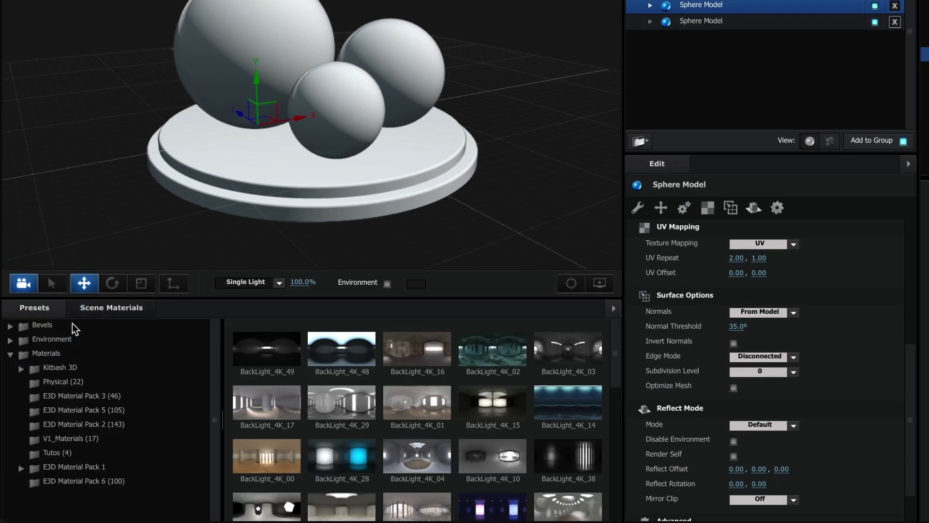
{"action": "left_click", "coordinate": [59, 452]}
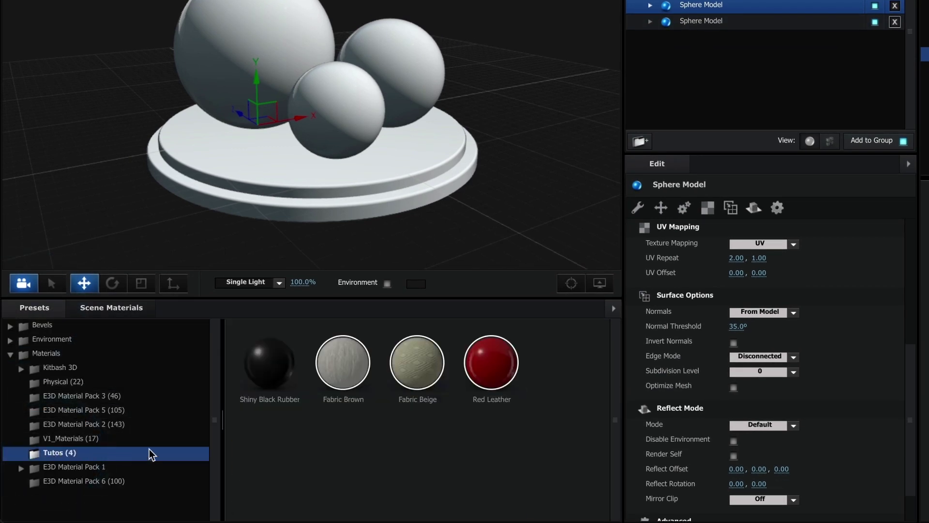
{"action": "left_click_drag", "start_coordinate": [272, 357], "coordinate": [296, 197]}
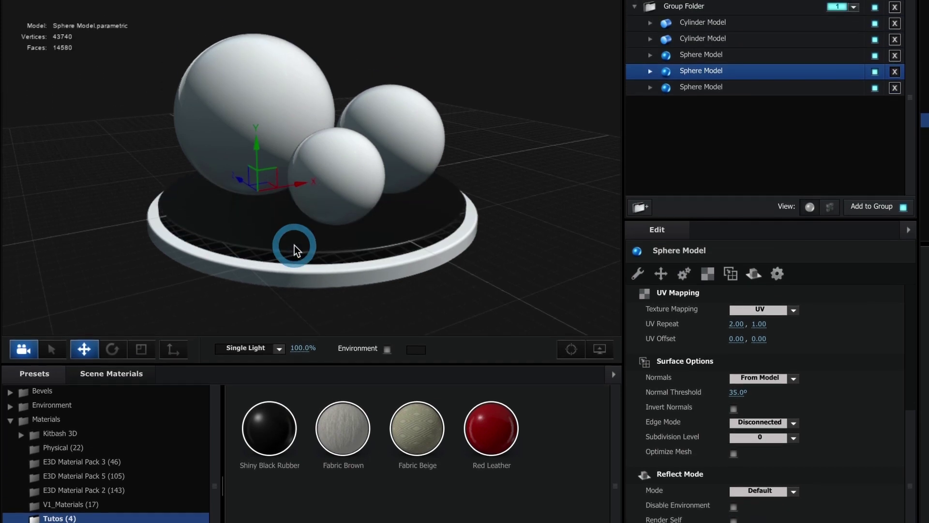
{"action": "left_click_drag", "start_coordinate": [282, 429], "coordinate": [285, 302]}
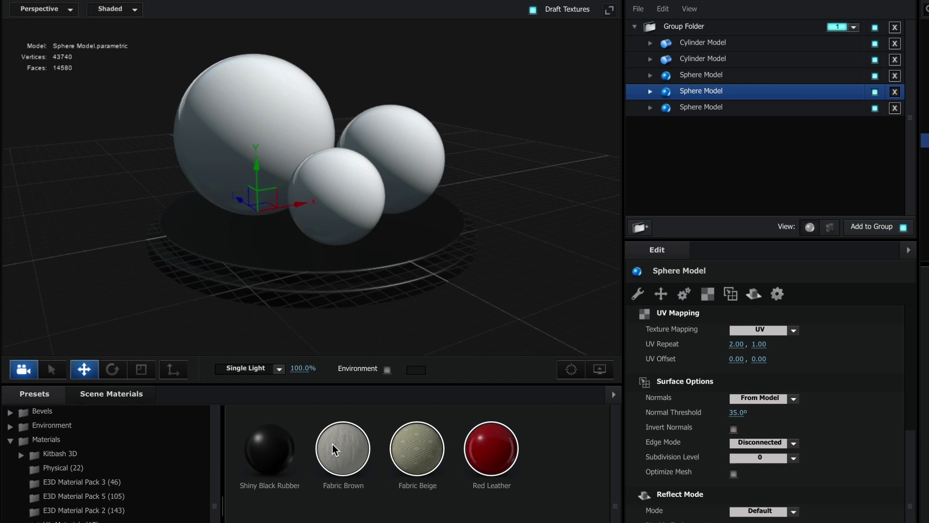
Apply Fabric Brown, Fabric Beige and Red Leather to the three spheres and accept the scene.
{"action": "left_click_drag", "start_coordinate": [332, 443], "coordinate": [284, 142]}
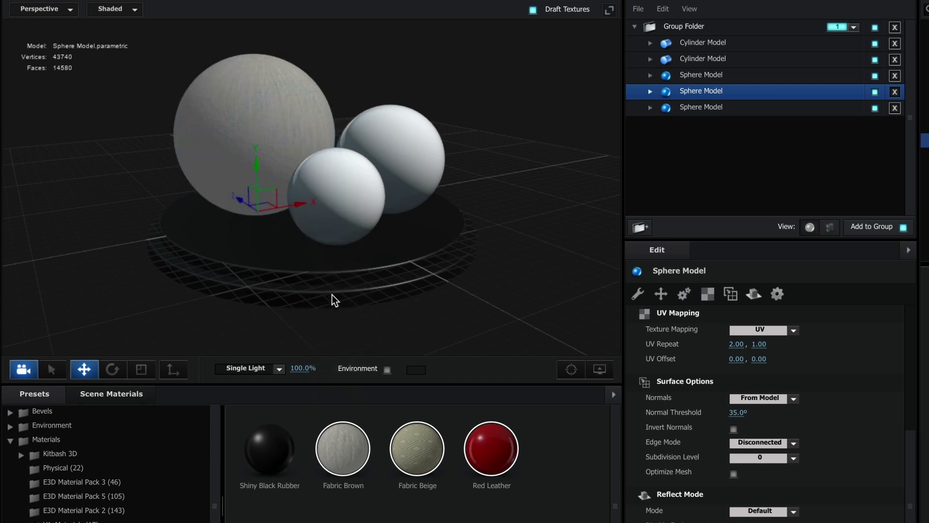
{"action": "left_click_drag", "start_coordinate": [405, 428], "coordinate": [348, 216]}
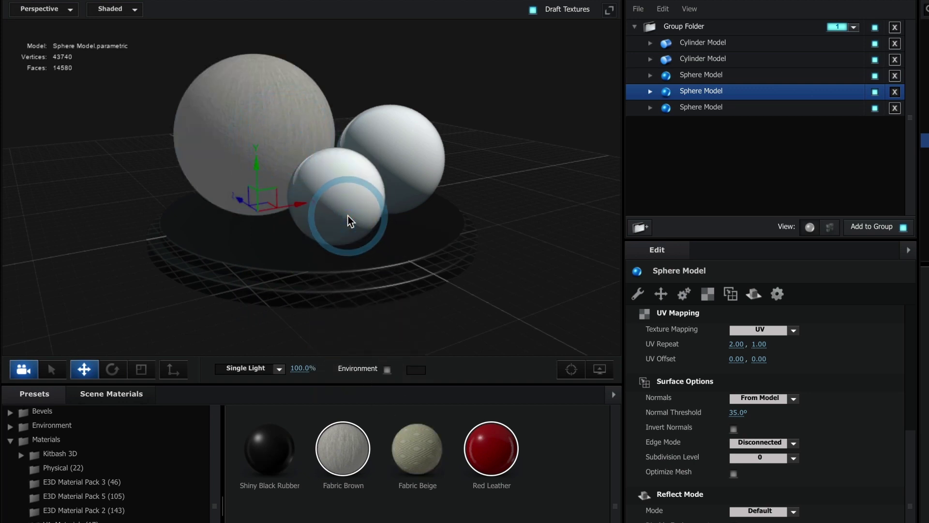
{"action": "left_click_drag", "start_coordinate": [478, 453], "coordinate": [421, 176]}
{"action": "middle_click_drag", "start_coordinate": [420, 187], "coordinate": [401, 235]}
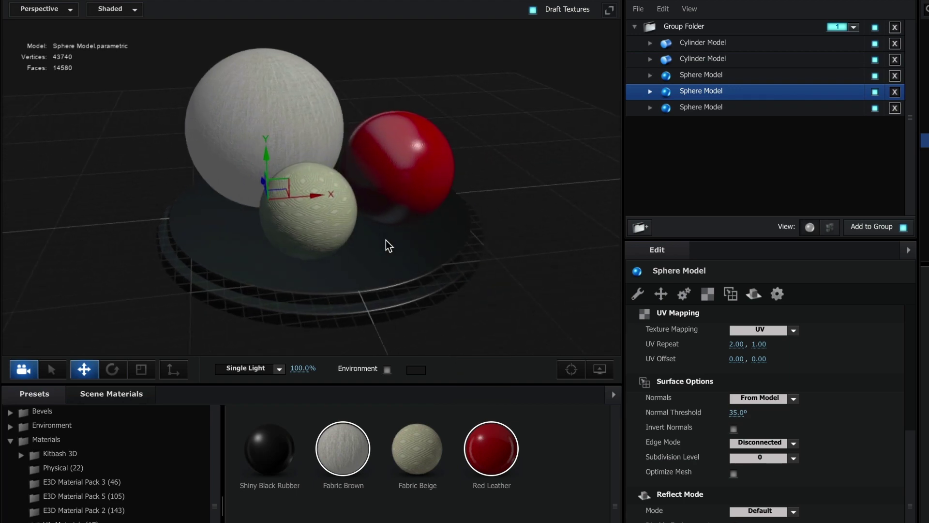
{"action": "left_click", "coordinate": [385, 241]}
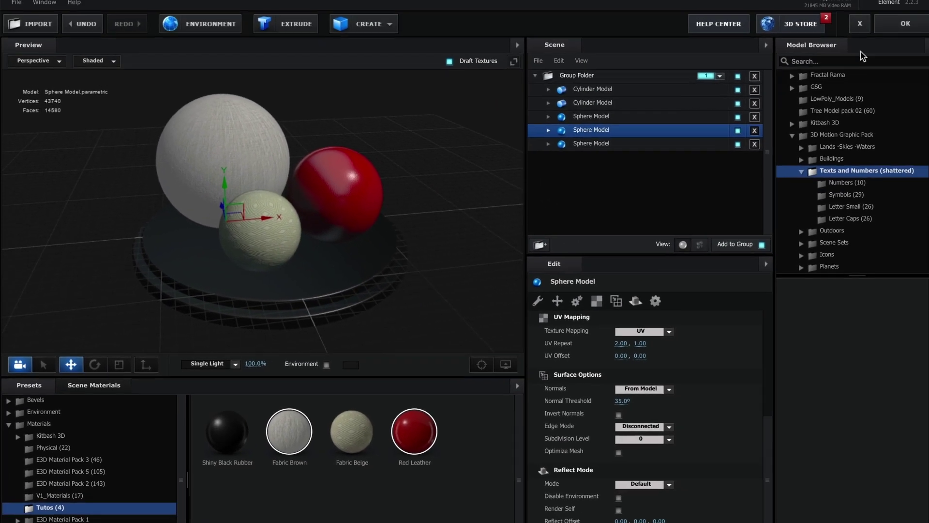
{"action": "left_click", "coordinate": [879, 32]}
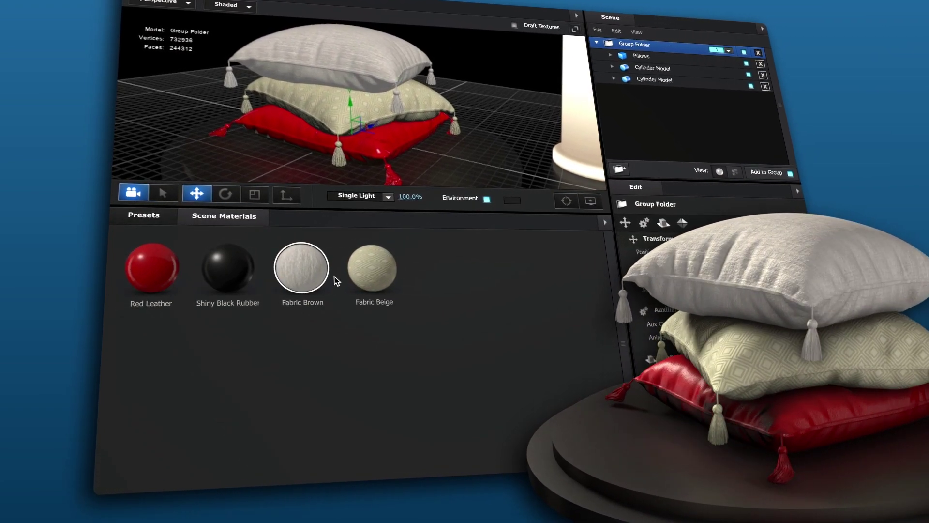
Begin saving the Fabric Beige material as a material preset.
{"action": "right_click", "coordinate": [369, 276]}
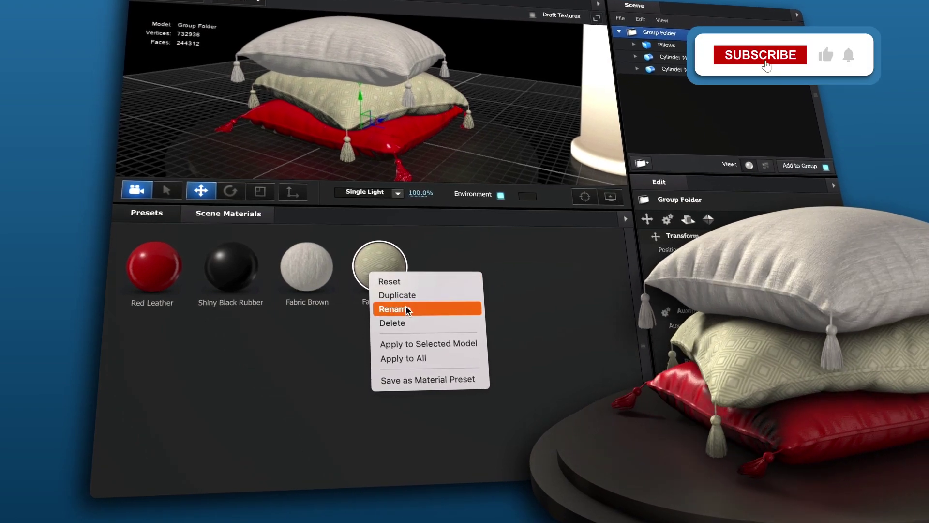
{"action": "left_click", "coordinate": [446, 380]}
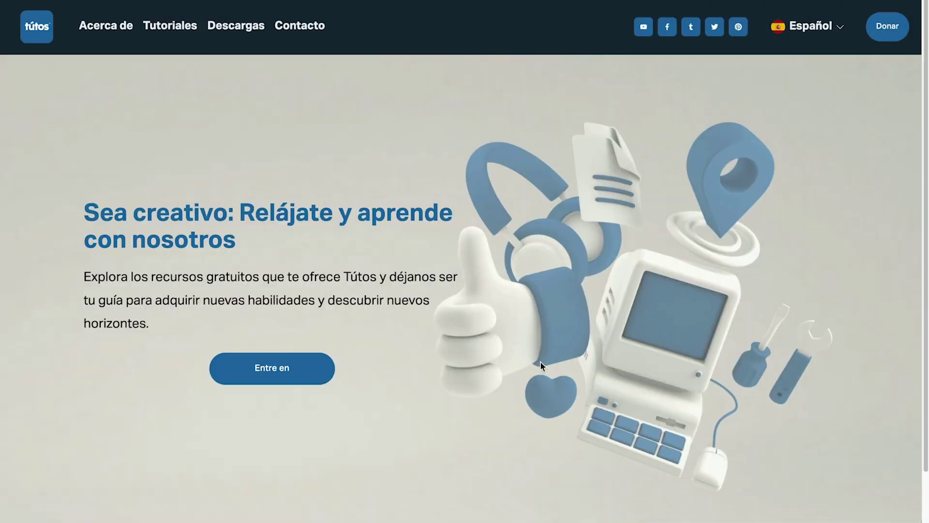
Go to the Cinema 4D free project downloads page on tutosdigital.com.
{"action": "left_click", "coordinate": [292, 371]}
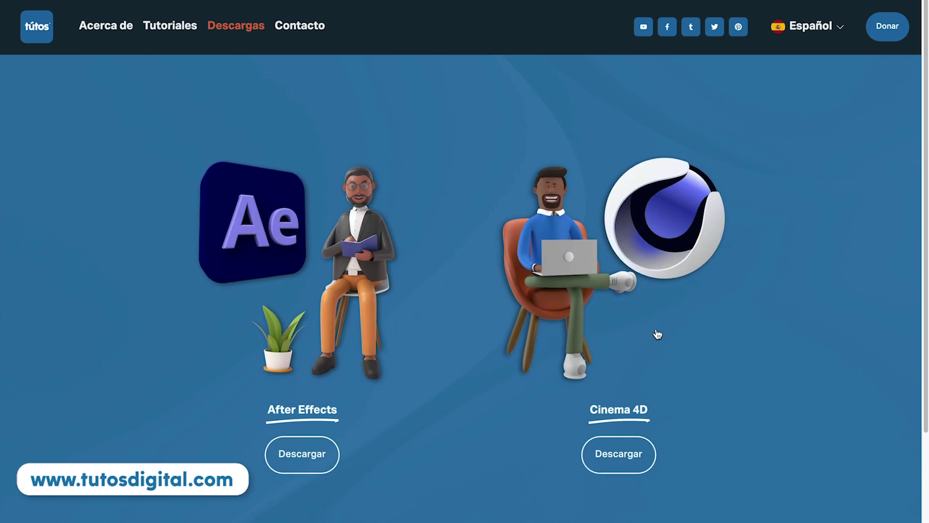
{"action": "left_click", "coordinate": [630, 464]}
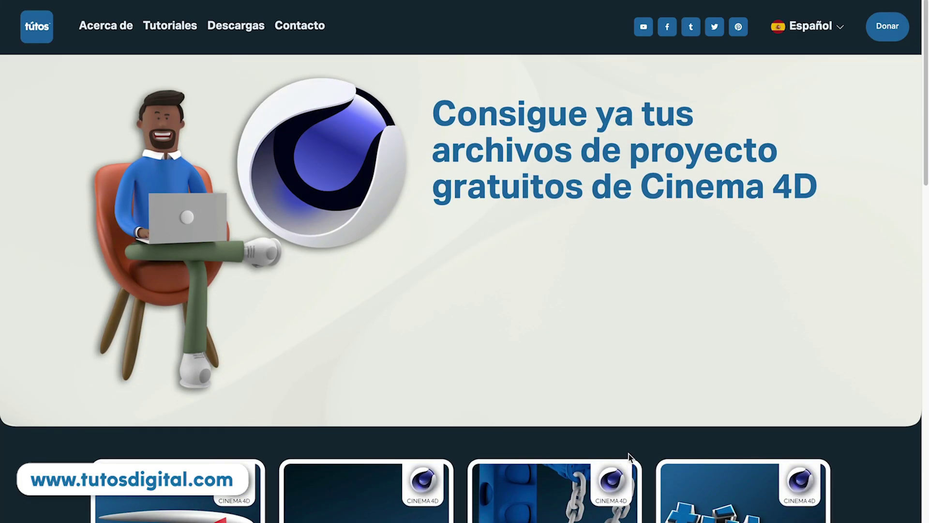